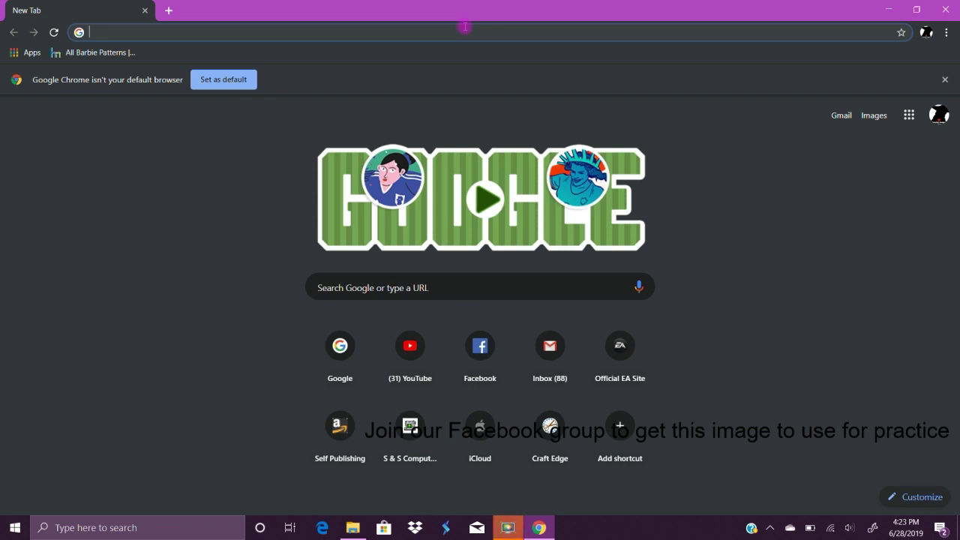
pyautogui.write('www.s')
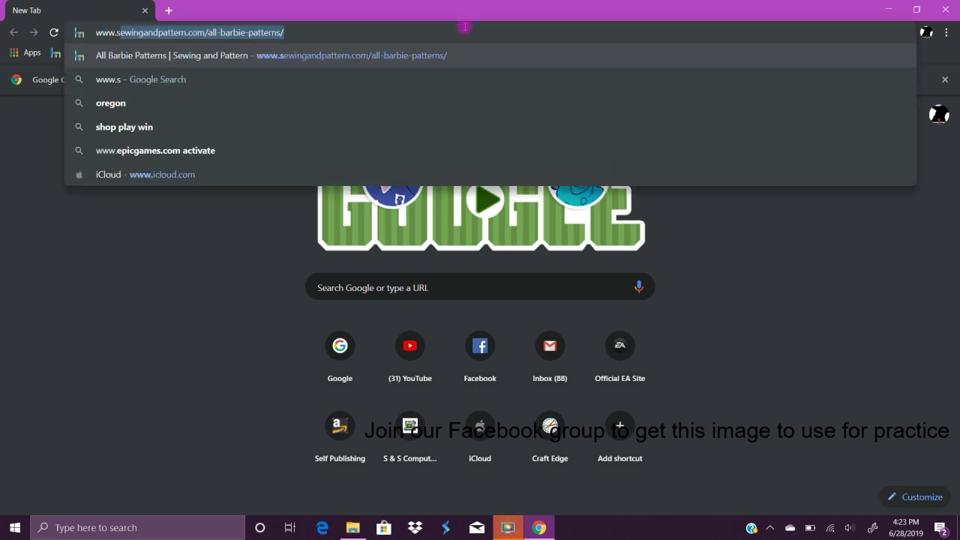
pyautogui.write('vgcrea')
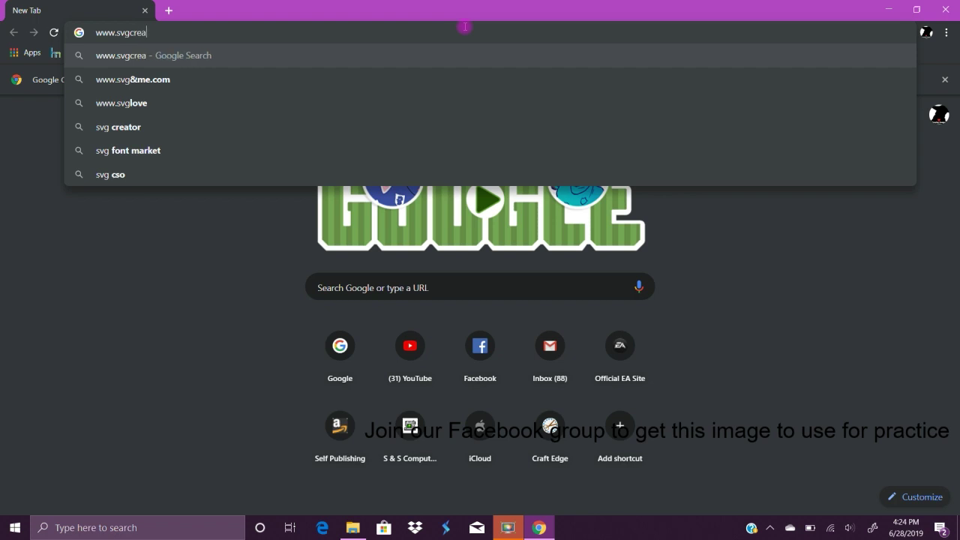
pyautogui.write('tor')
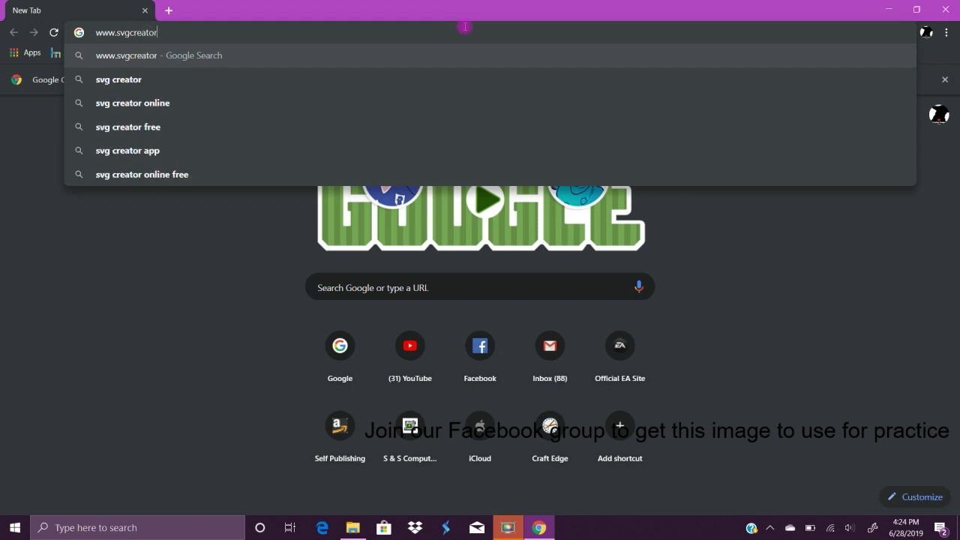
pyautogui.write('.com')
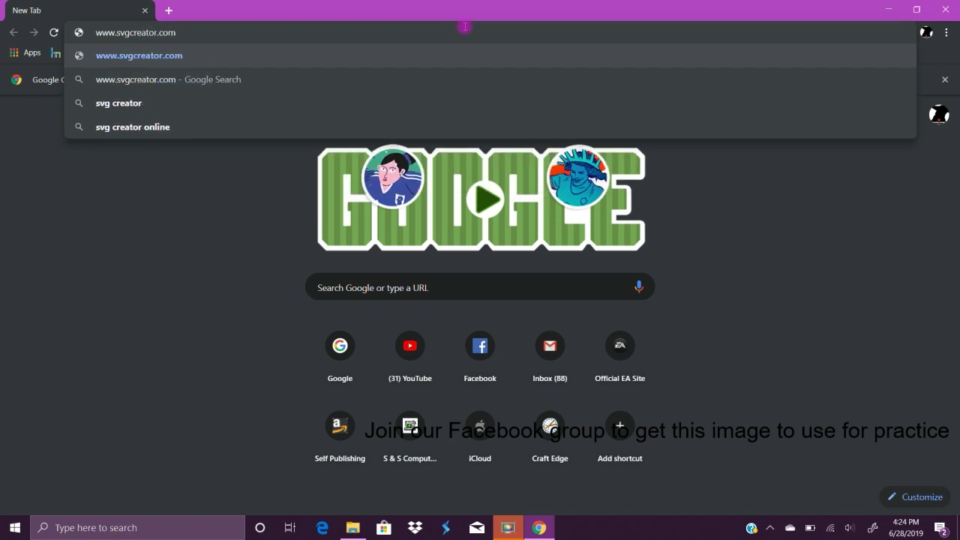
pyautogui.press('Return')
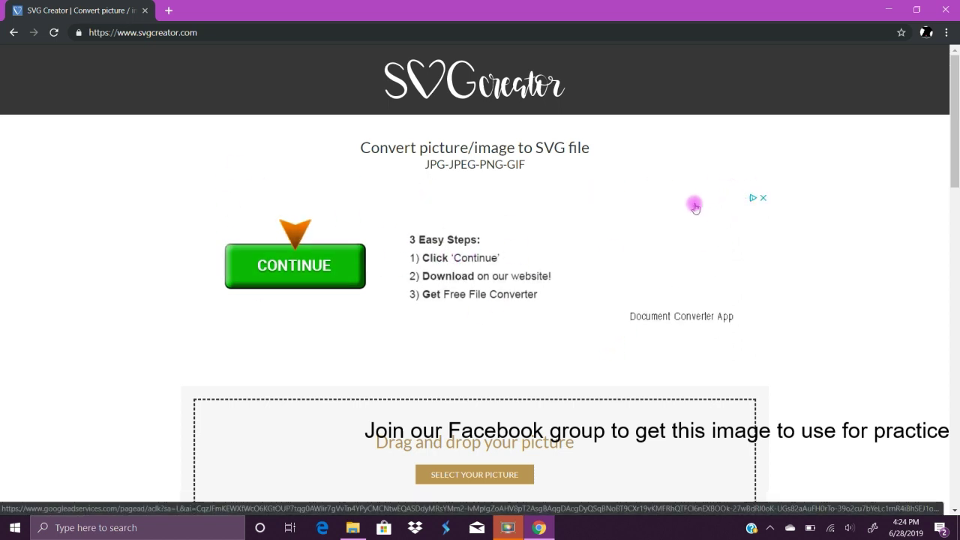
# Upload the 'hand drawn heart' picture from the Desktop to SVG Creator's converter.
pyautogui.scroll(-2, 904, 257)
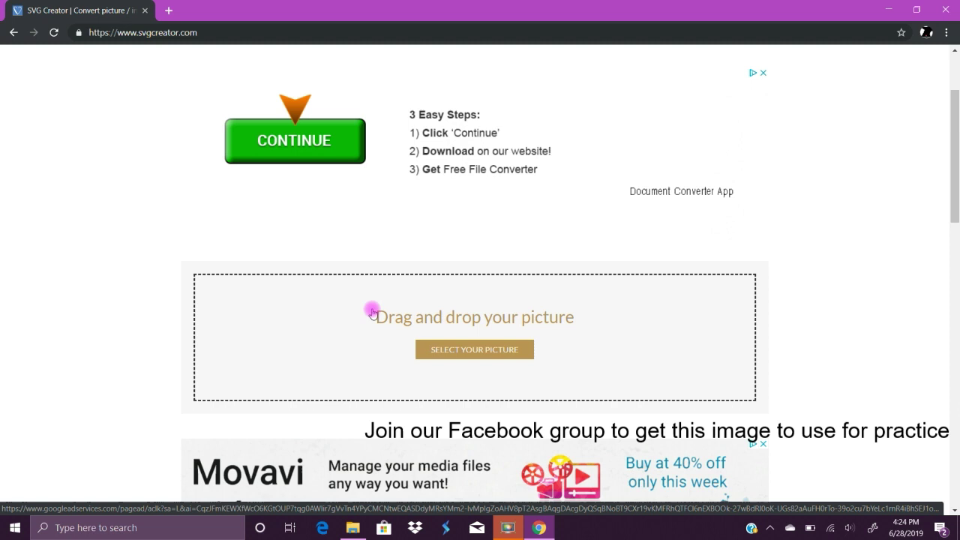
pyautogui.click(470, 356)
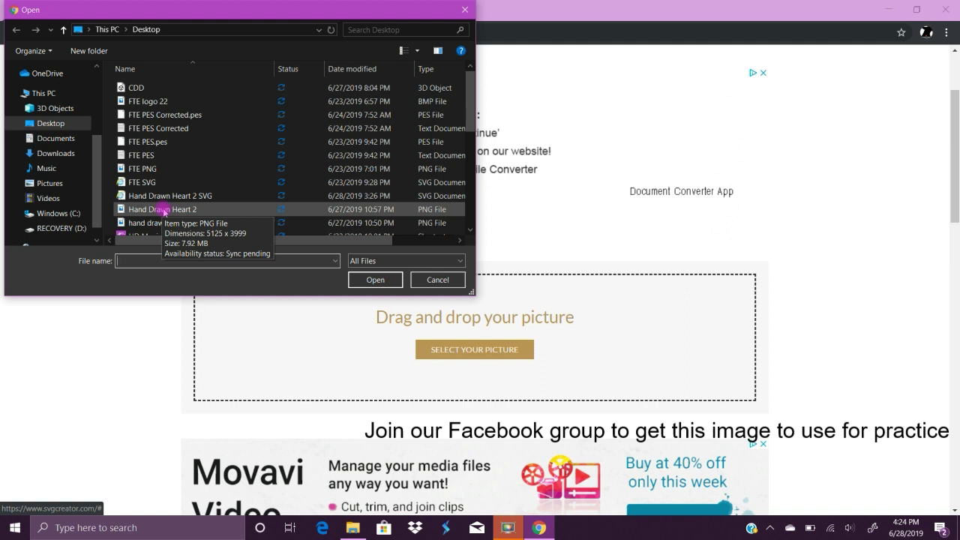
pyautogui.click(166, 221)
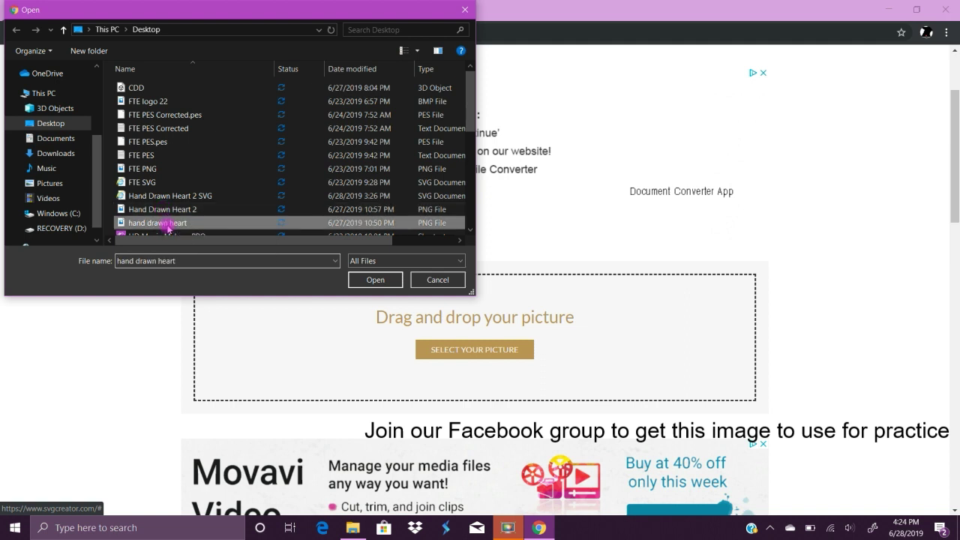
pyautogui.click(356, 285)
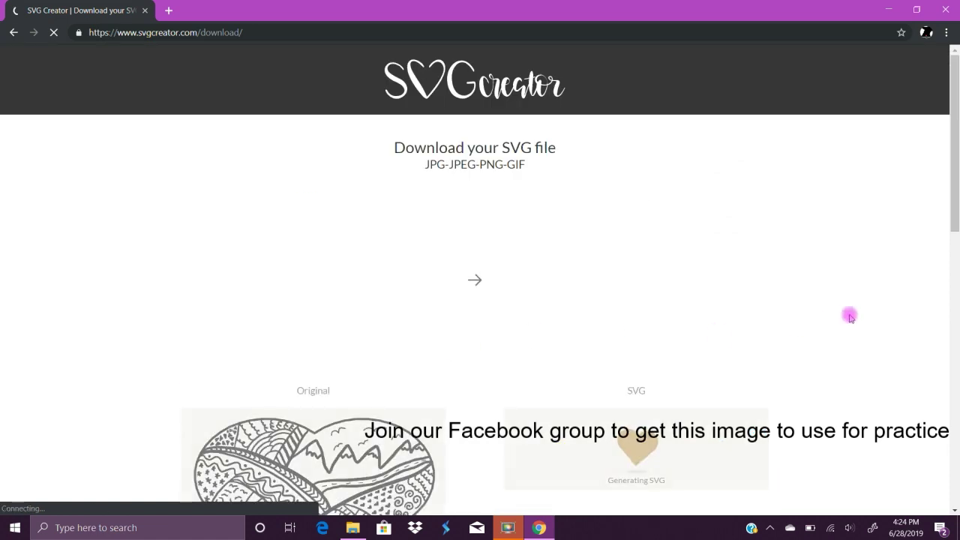
# Download the converted SVG heart preview as generated (1).svg.
pyautogui.scroll(-2, 854, 318)
pyautogui.scroll(-3, 857, 320)
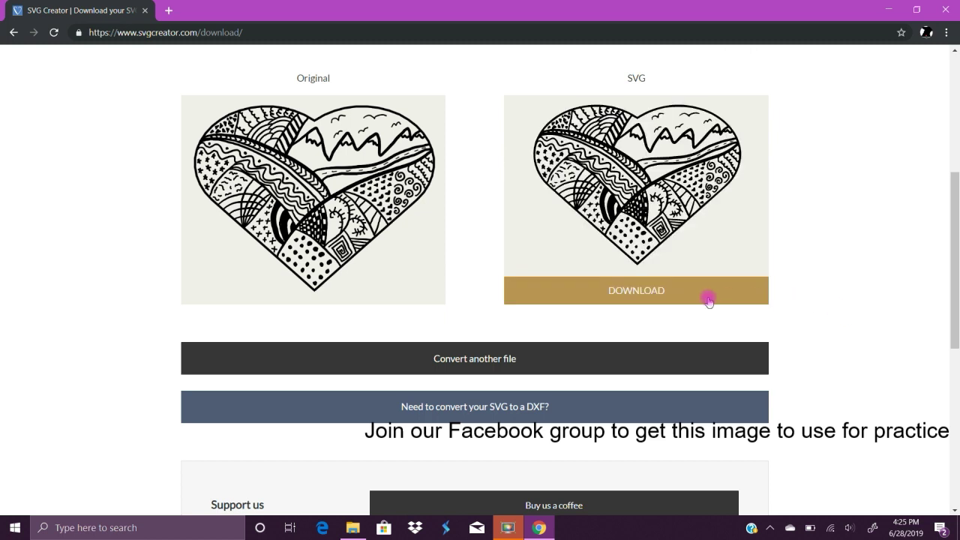
pyautogui.click(633, 292)
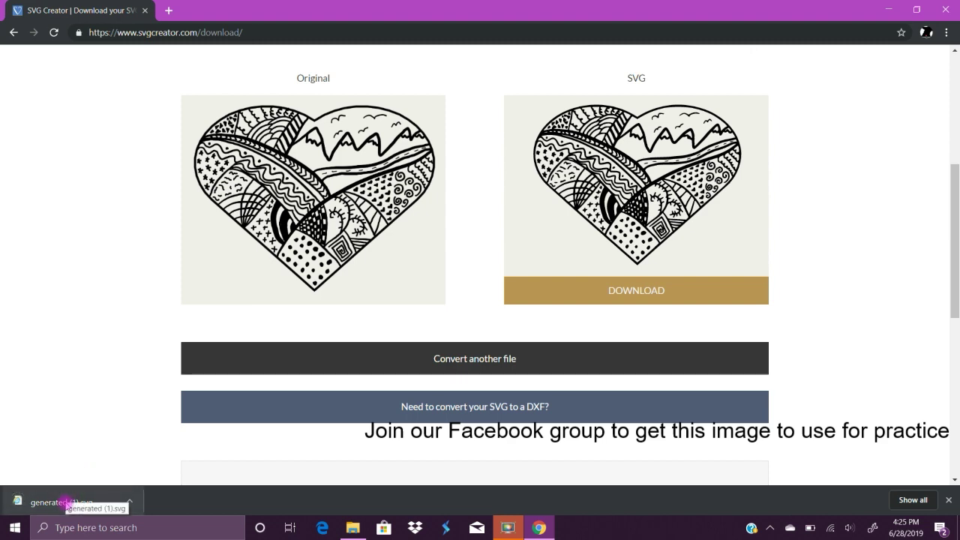
# Open the downloaded generated (1).svg heart in its own Chrome tab.
pyautogui.click(67, 504)
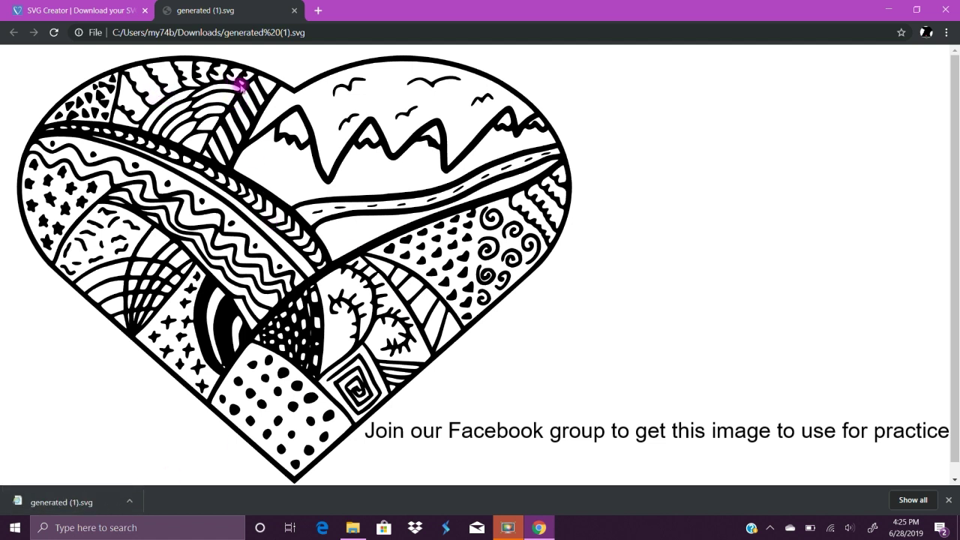
pyautogui.click(95, 32)
pyautogui.click(96, 33)
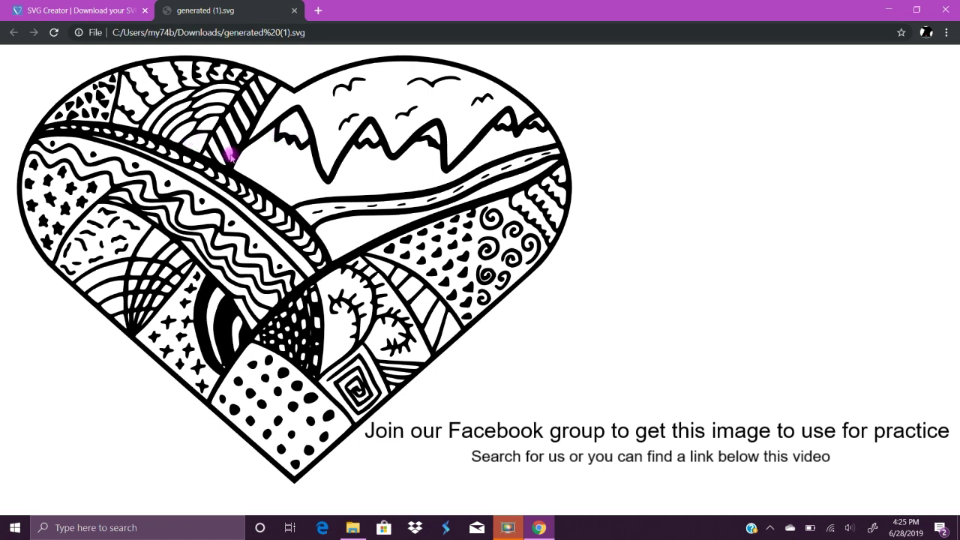
# Save the heart SVG to the Desktop as 'Hand Drawn SVG'.
pyautogui.rightClick(248, 155)
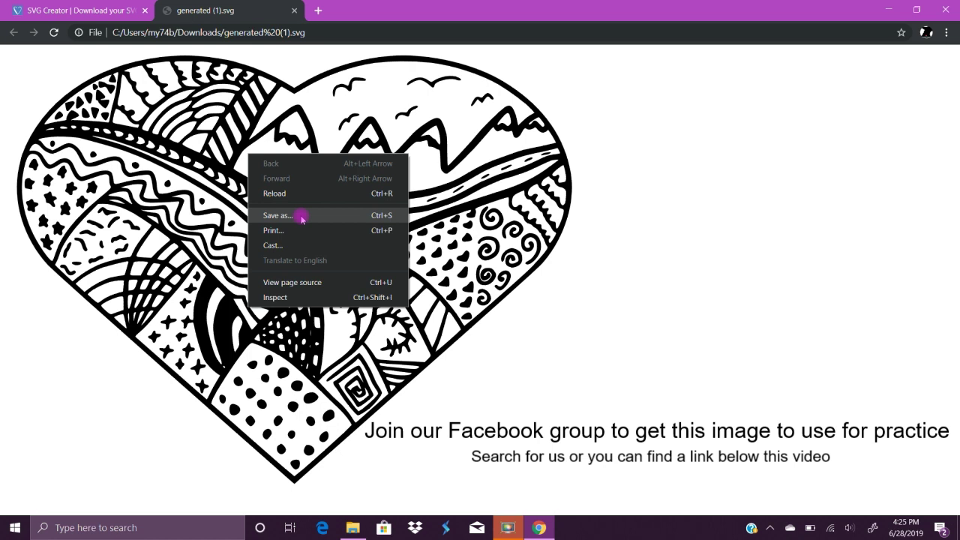
pyautogui.click(278, 215)
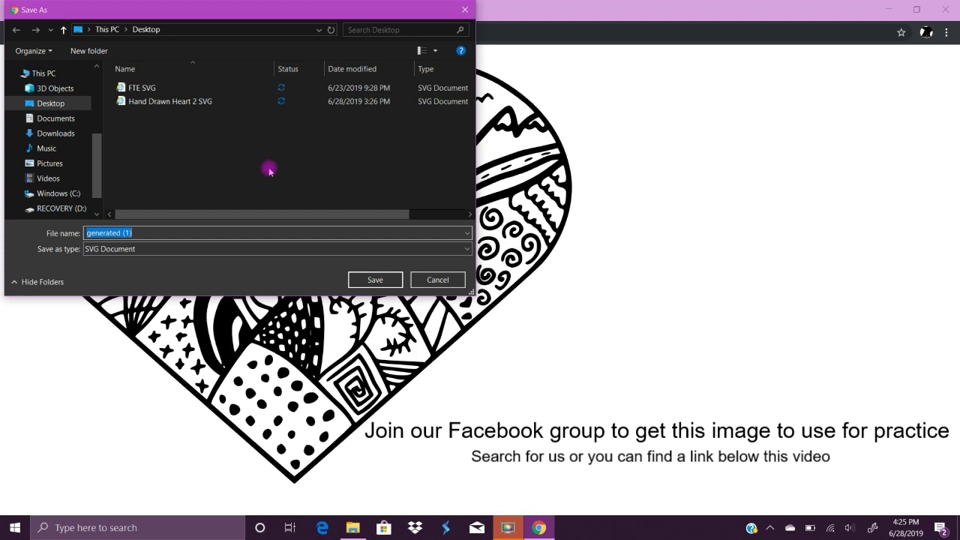
pyautogui.write('Hand Drawn')
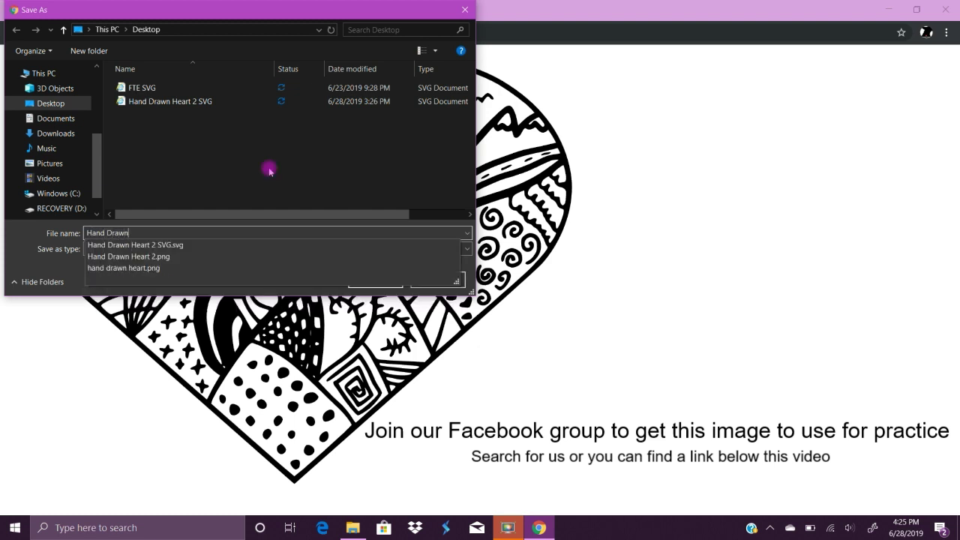
pyautogui.write(' SVG')
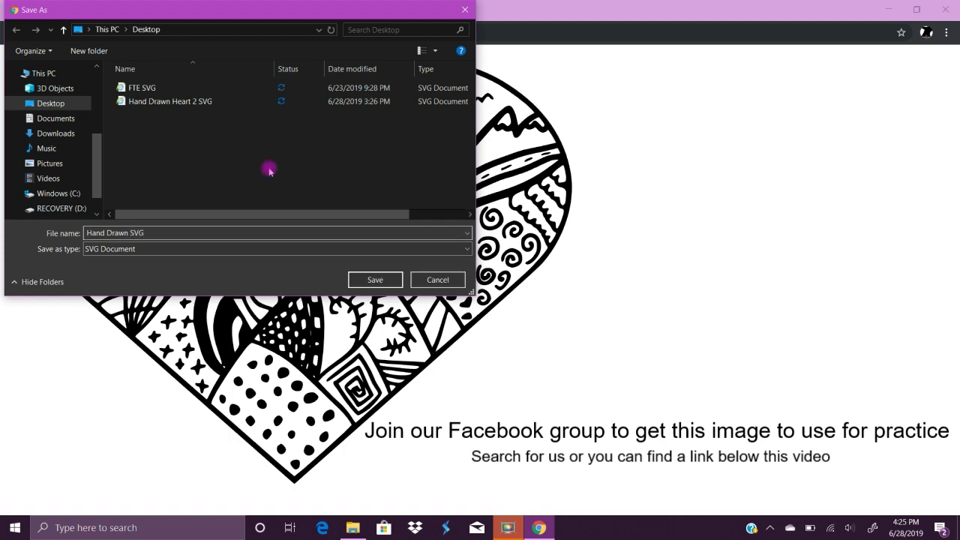
pyautogui.click(367, 281)
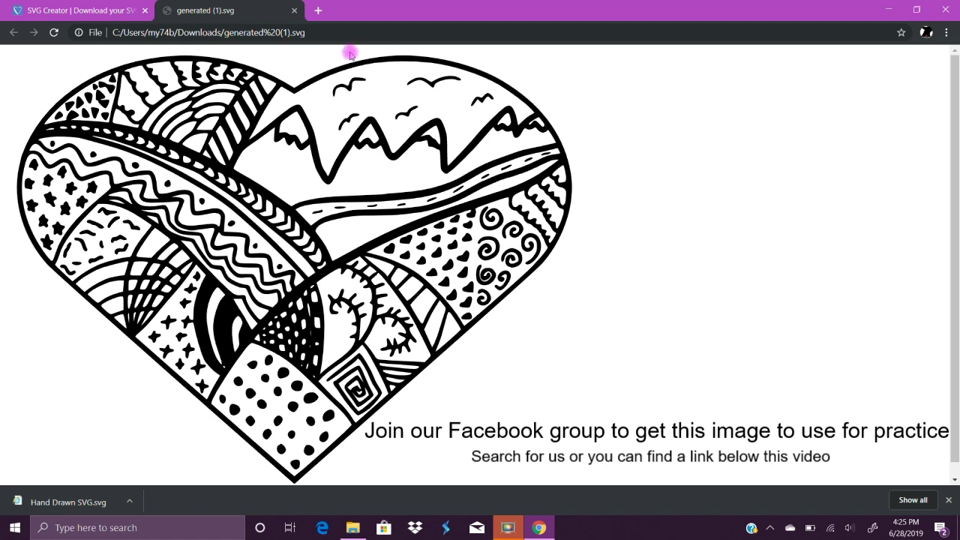
# Close the SVG tab and Chrome, and launch Sure Cuts A Lot 4.
pyautogui.click(294, 10)
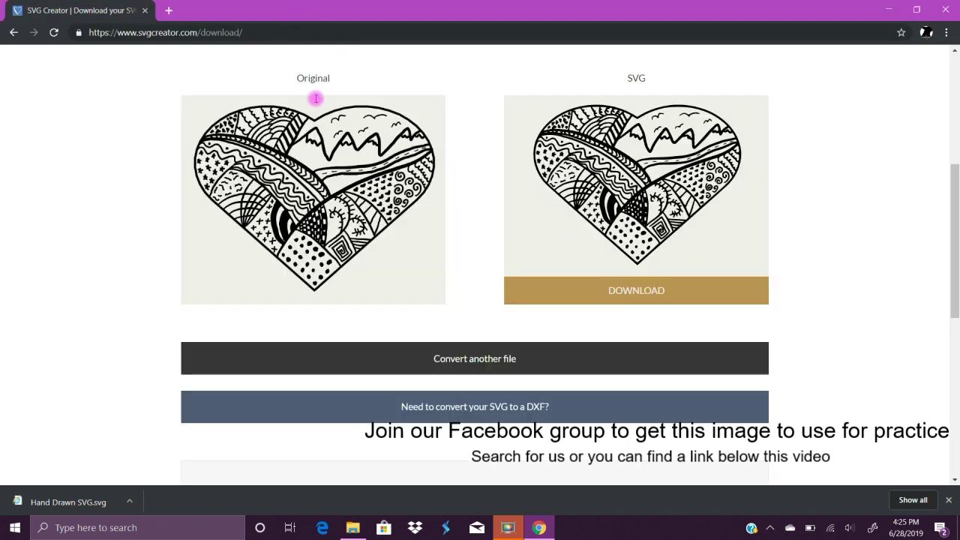
pyautogui.click(943, 12)
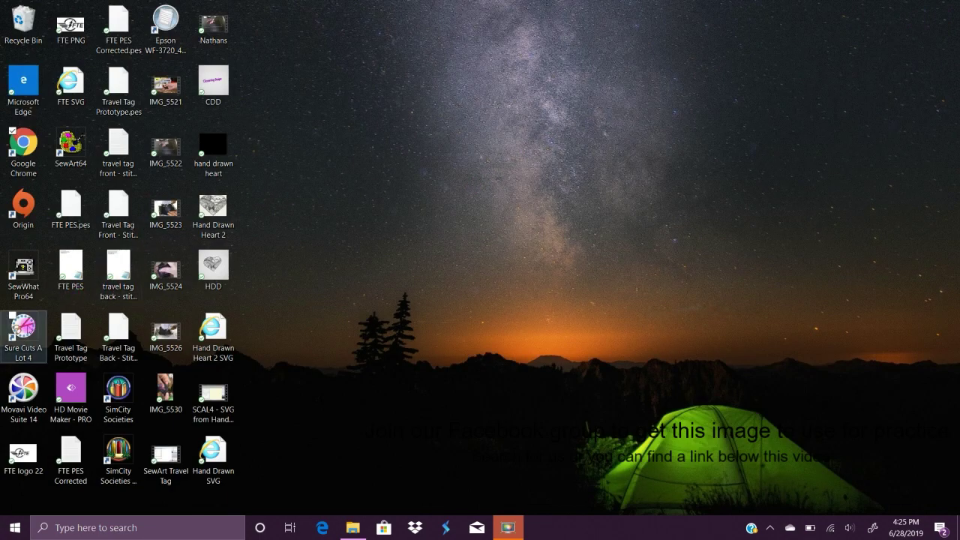
pyautogui.doubleClick(24, 329)
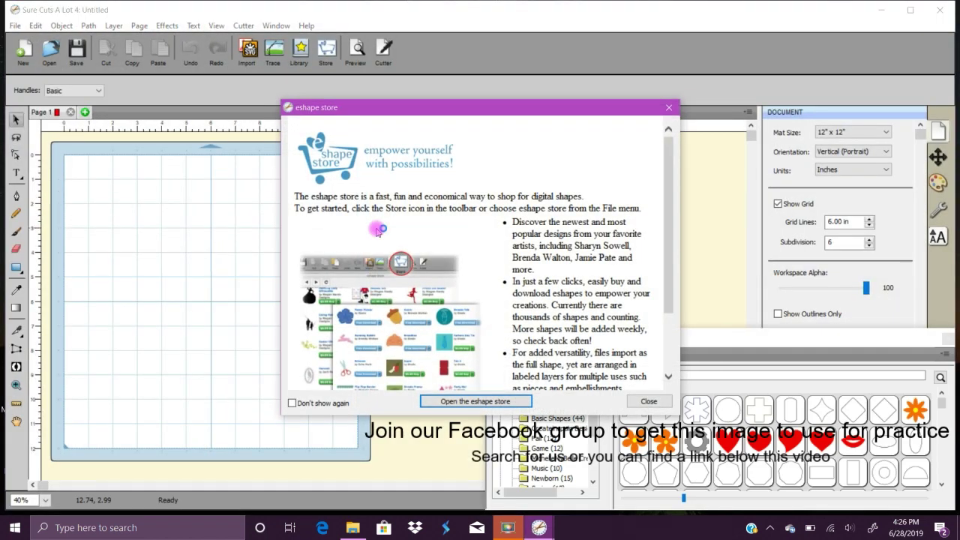
# Dismiss the eshape store and shape Library, then bring up the Import window.
pyautogui.click(669, 109)
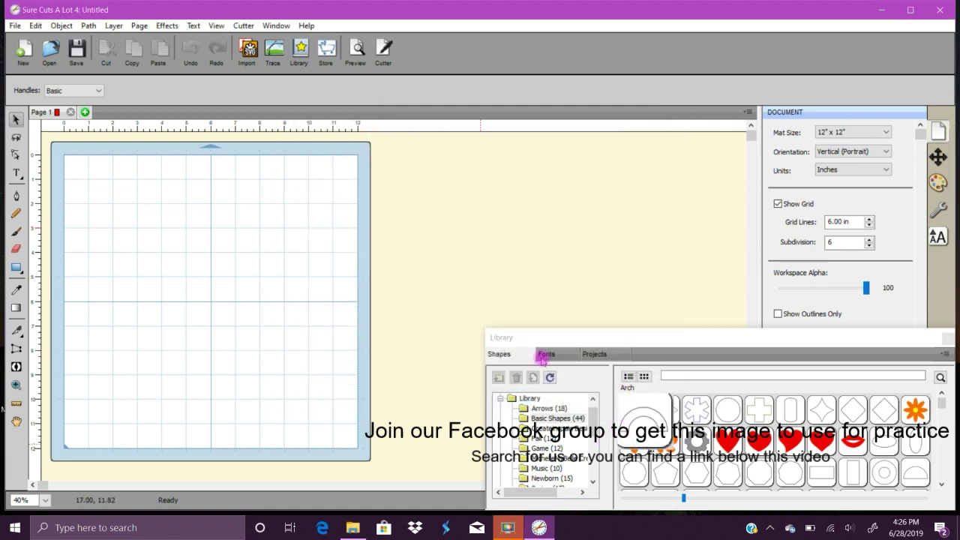
pyautogui.click(947, 338)
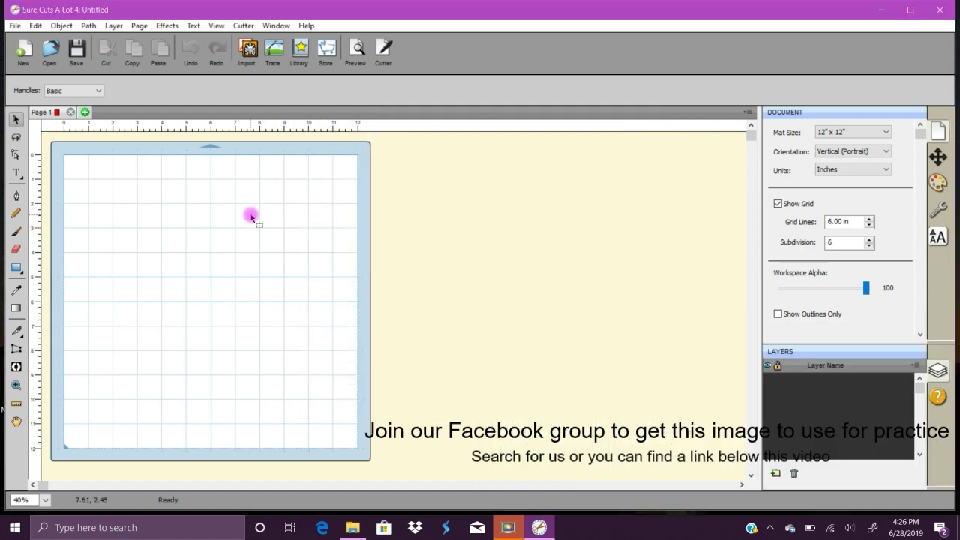
pyautogui.click(245, 51)
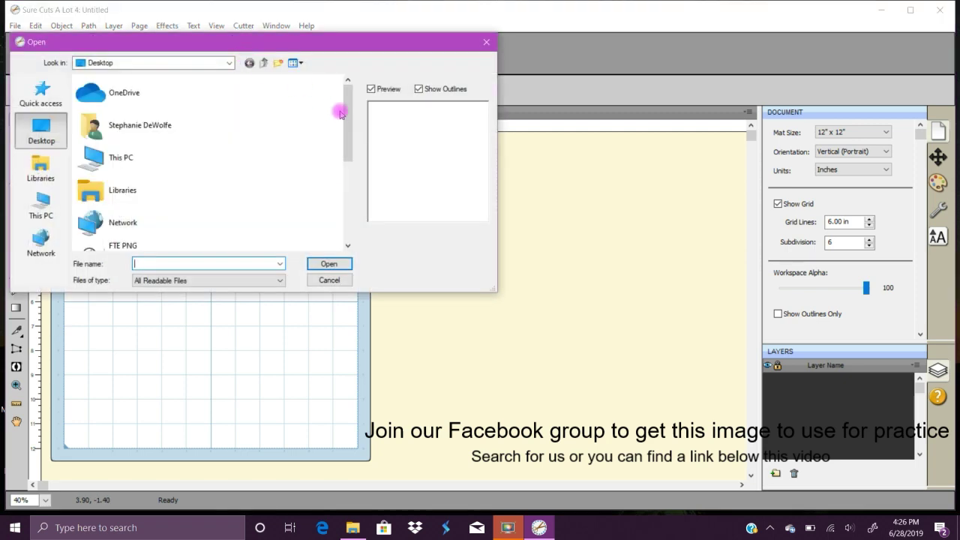
# Import the Hand Drawn SVG file from the Desktop onto the mat.
pyautogui.moveTo(345, 113); pyautogui.dragTo(339, 214)
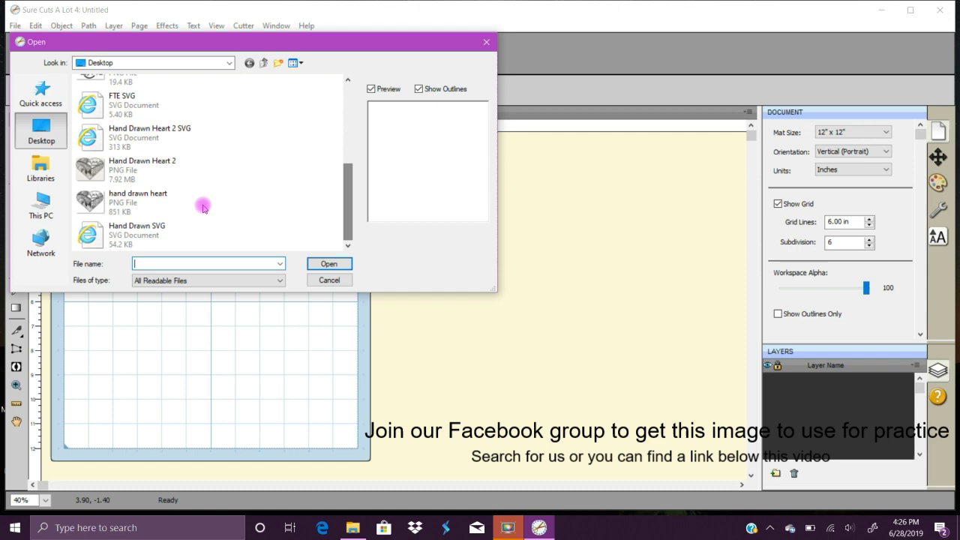
pyautogui.click(150, 237)
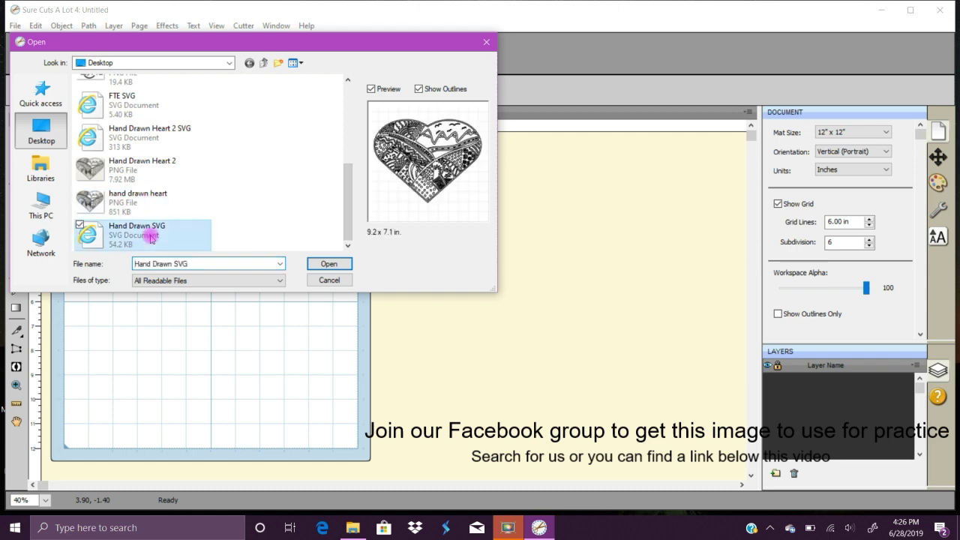
pyautogui.click(341, 264)
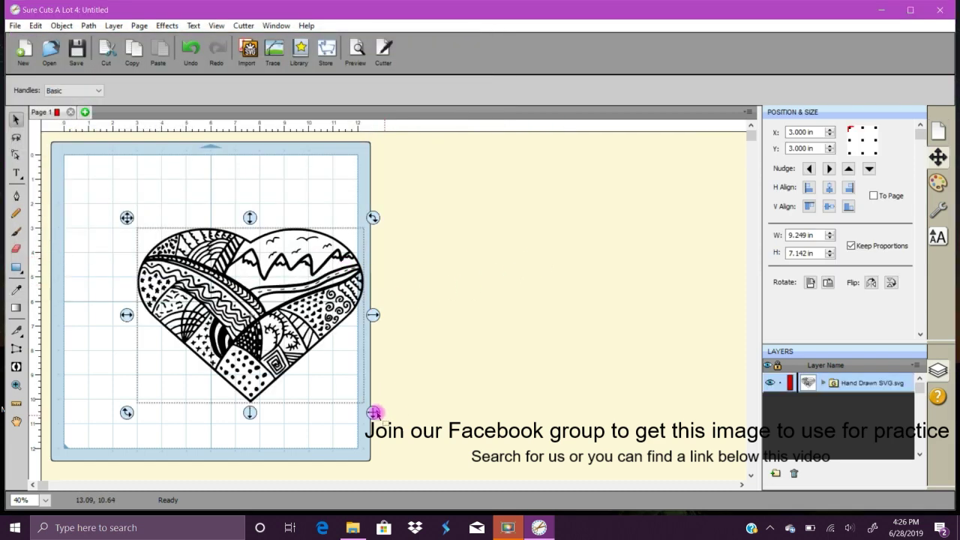
# Enlarge the heart to 15.834 x 12.604 in and place it at the mat's top-left.
pyautogui.moveTo(373, 413); pyautogui.dragTo(482, 497)
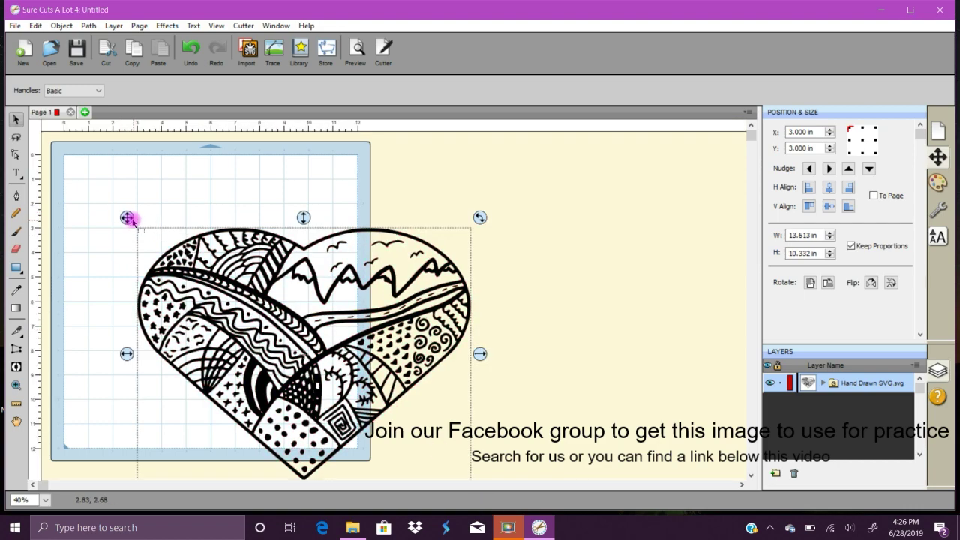
pyautogui.moveTo(127, 216); pyautogui.dragTo(84, 156)
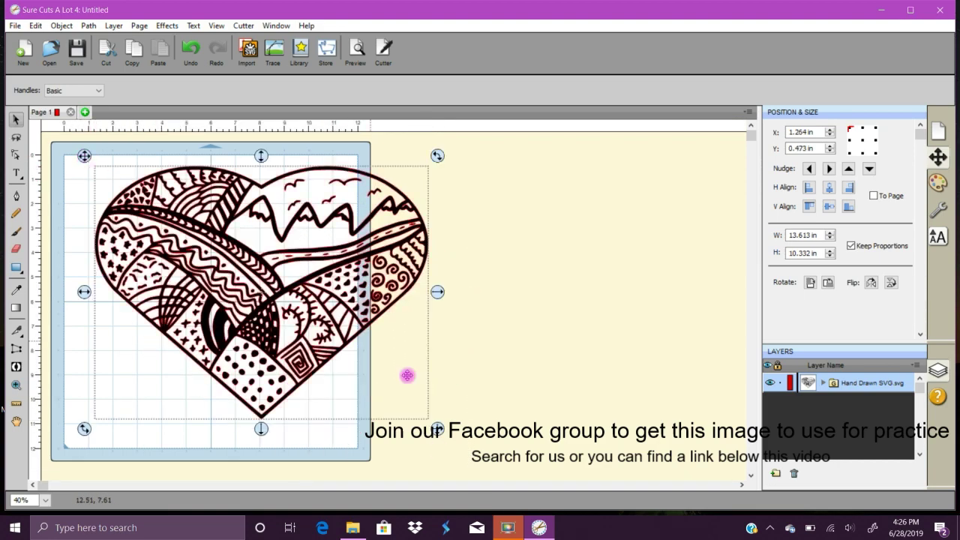
pyautogui.moveTo(439, 428); pyautogui.dragTo(497, 488)
pyautogui.moveTo(360, 358); pyautogui.dragTo(340, 331)
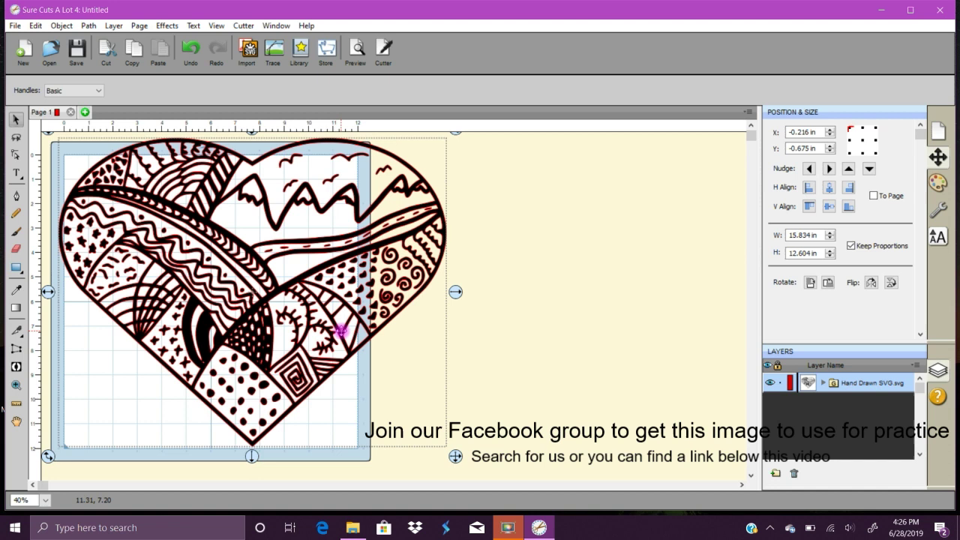
pyautogui.click(508, 325)
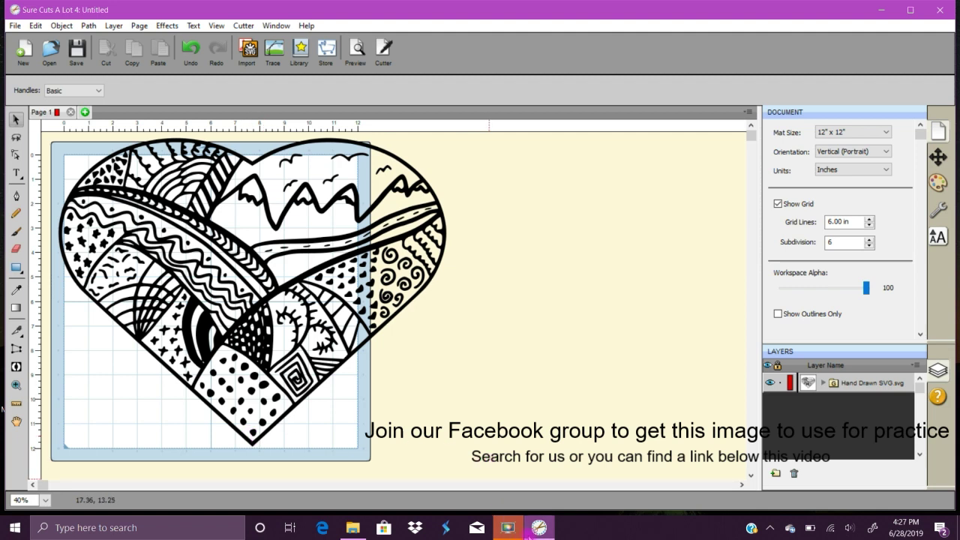
pyautogui.moveTo(528, 537)
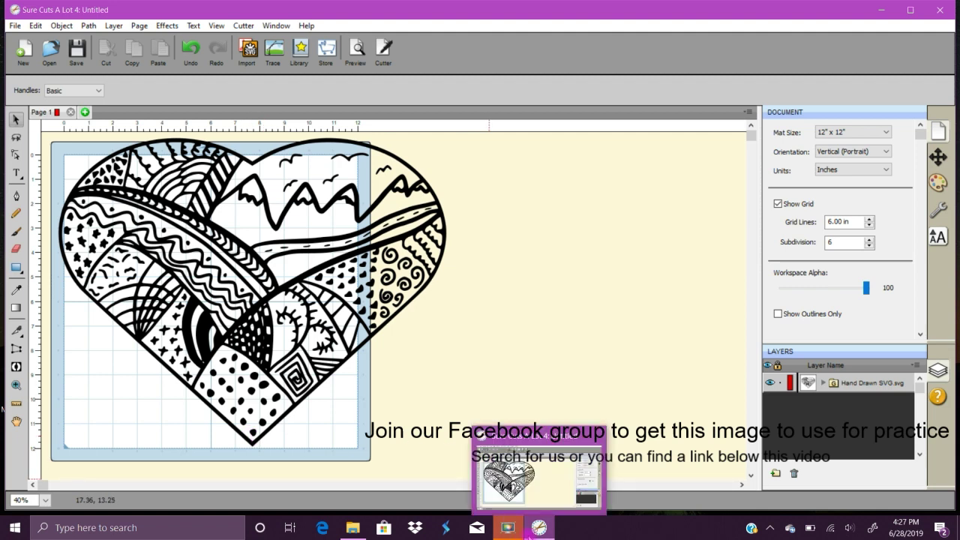